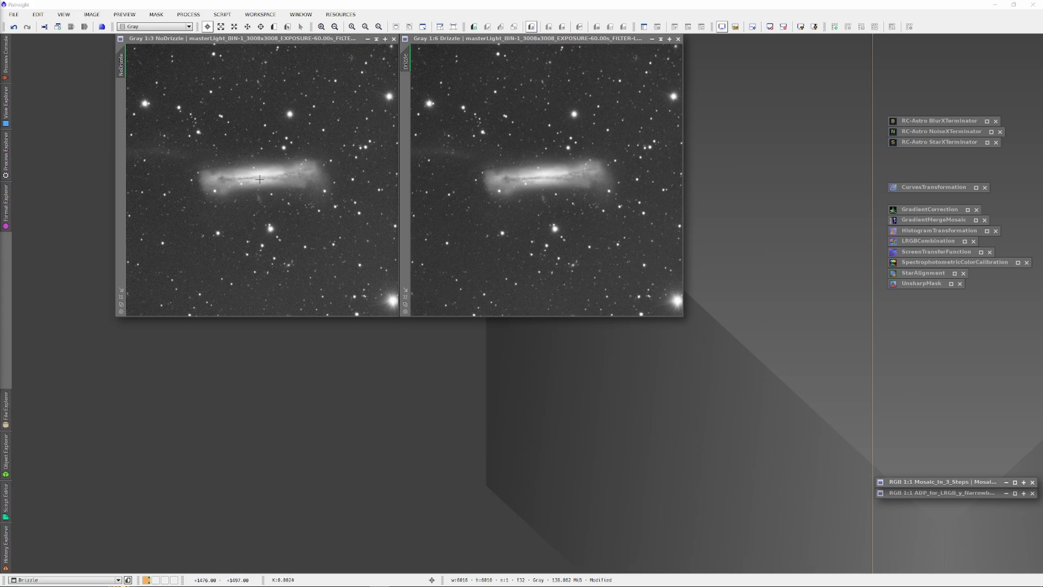
Zoom into the NoDrizzle and then the Drizzle galaxy image, keeping them side by side
scroll(259, 180, "up", 1)
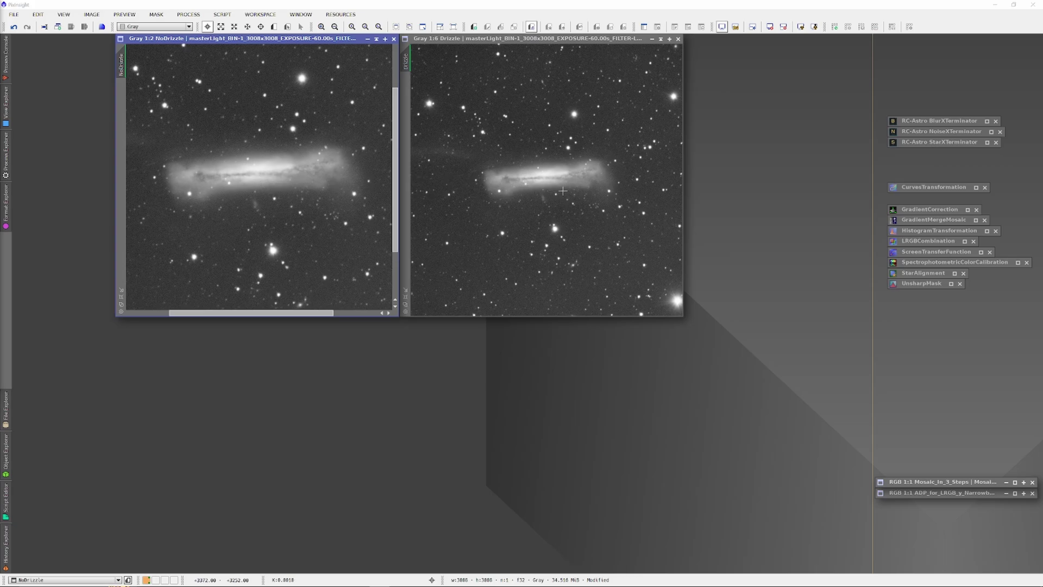
scroll(563, 191, "up", 1)
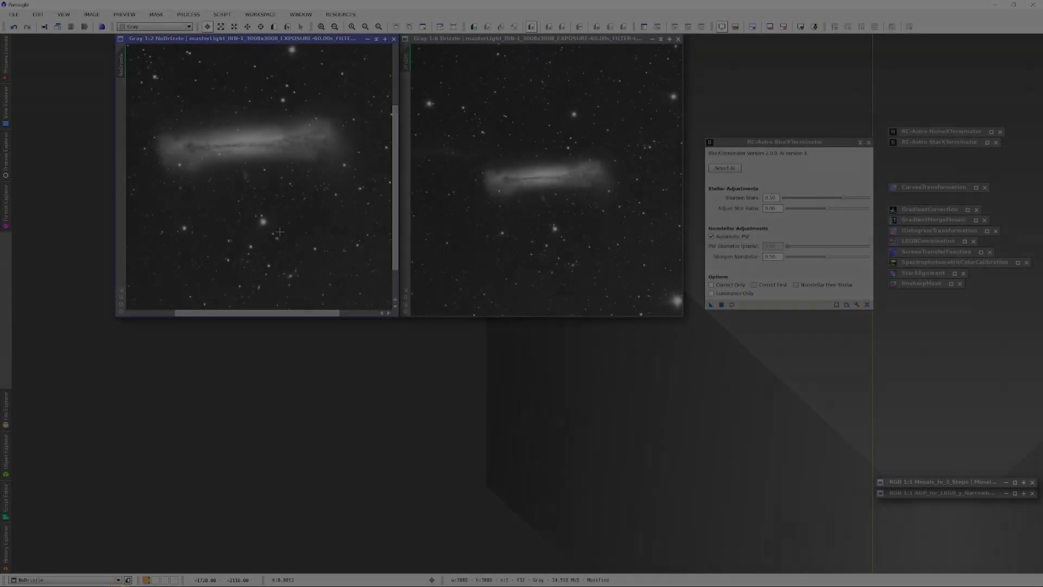
Zoom both views to 1:1/1:2 and pan the Drizzle image to a bright-star field
scroll(280, 232, "up", 1)
left_click_drag(303, 258, 335, 204)
scroll(815, 404, "up", 2)
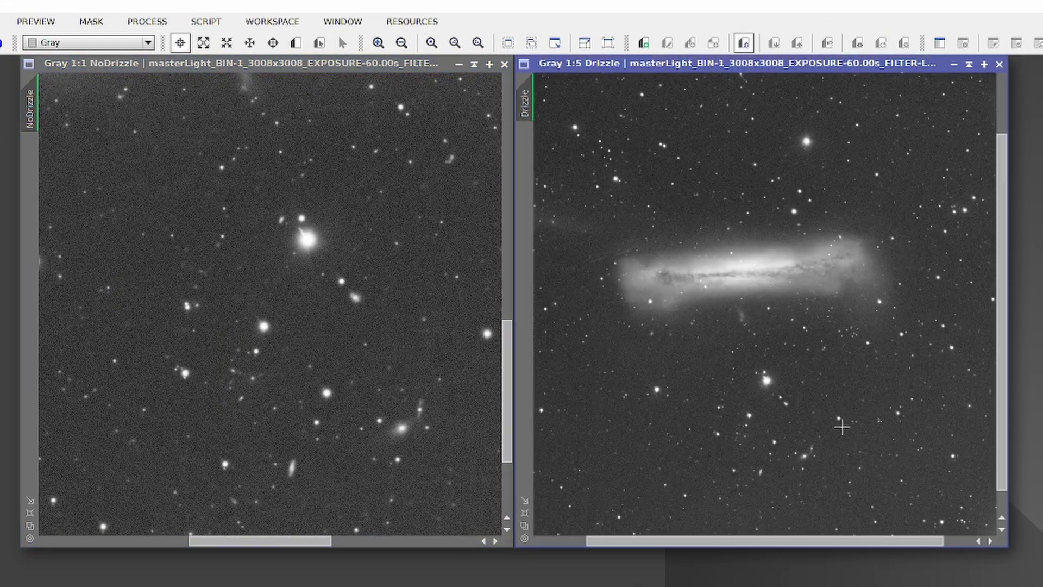
scroll(833, 417, "up", 2)
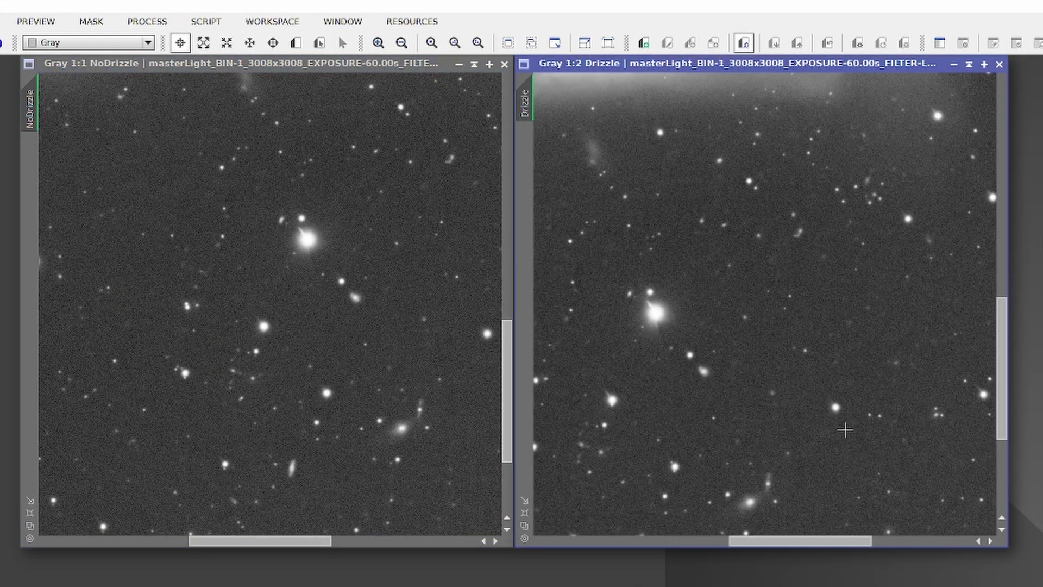
left_click_drag(829, 438, 936, 324)
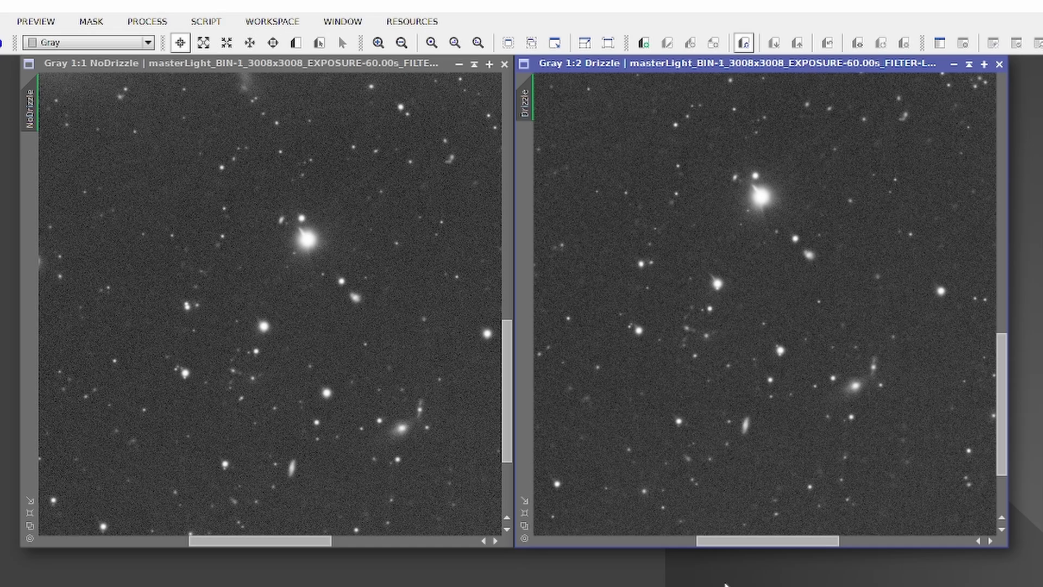
Pan the NoDrizzle image to the same star field near the galaxy
left_click(124, 326)
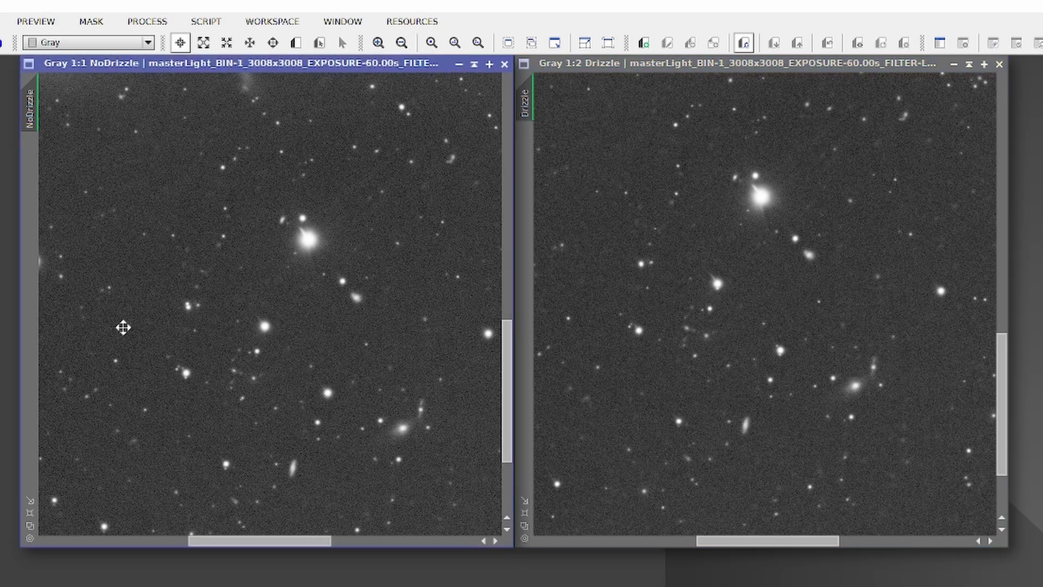
left_click_drag(123, 326, 451, 375)
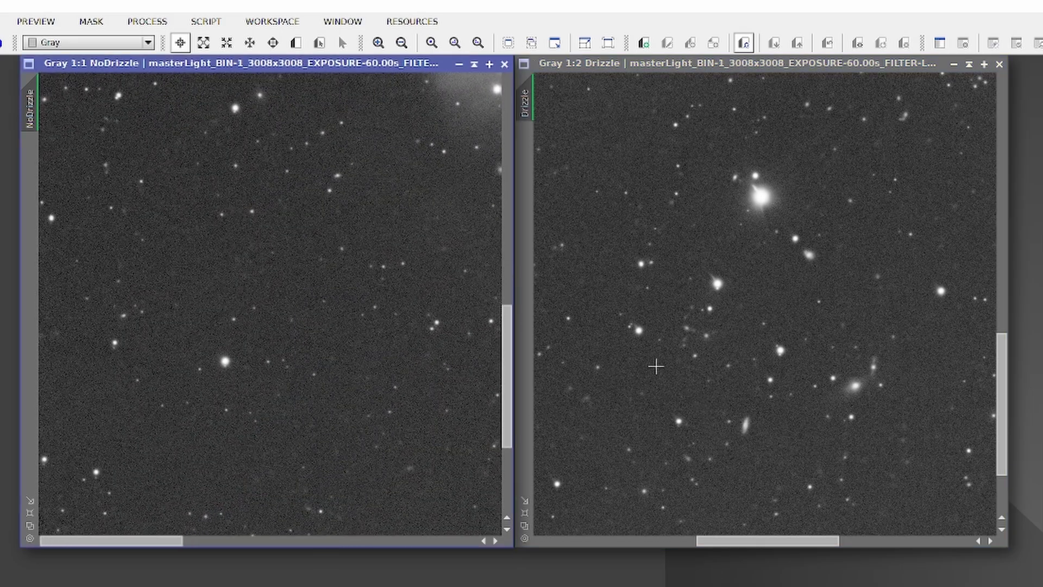
left_click_drag(320, 325, 174, 496)
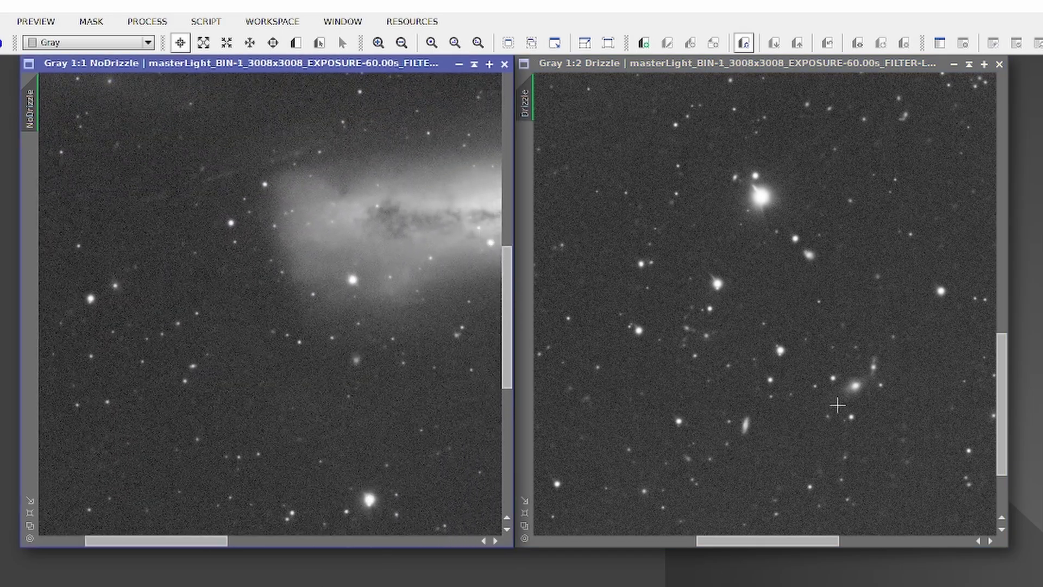
left_click_drag(713, 337, 859, 532)
left_click_drag(695, 354, 908, 428)
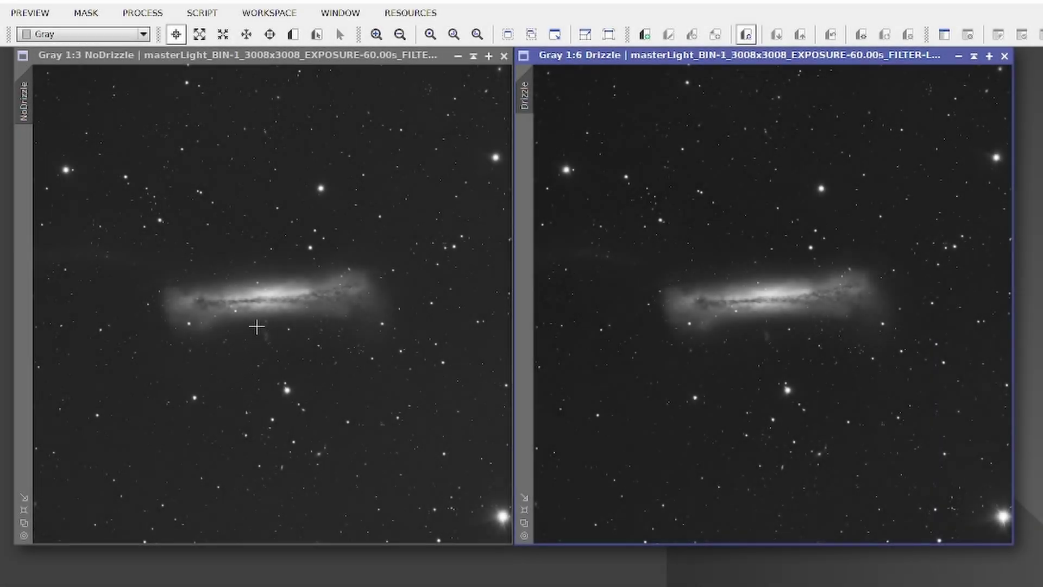
Zoom both views into the galaxy and pan each to the bright-star field below it
scroll(272, 295, "up", 2)
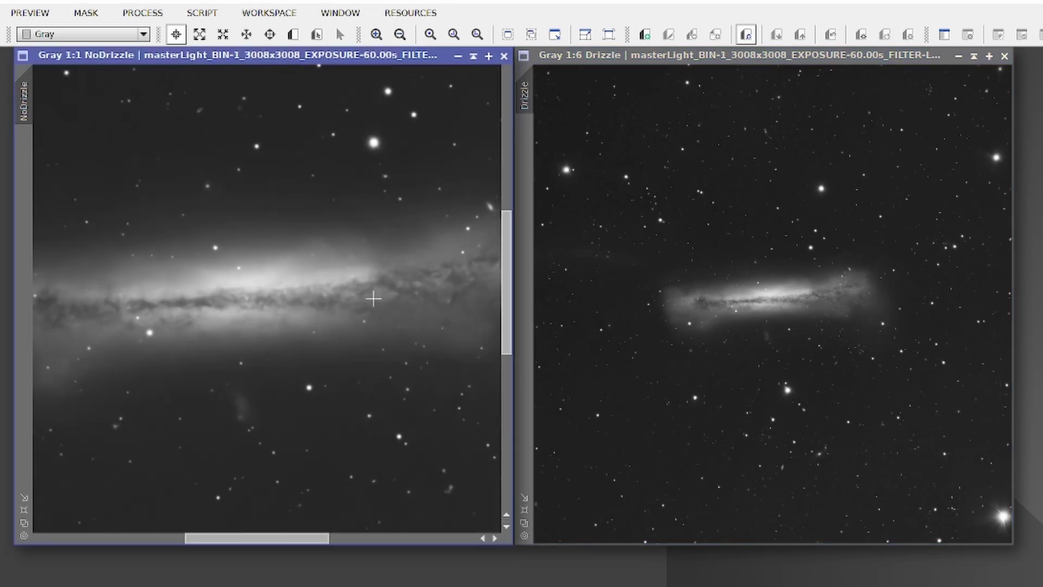
scroll(777, 307, "up", 2)
scroll(770, 302, "up", 1)
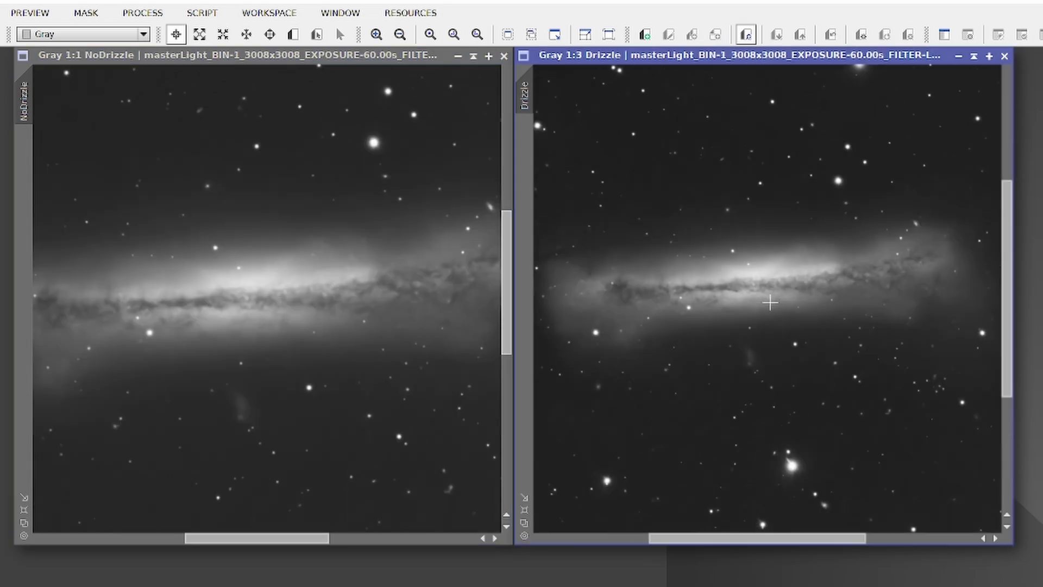
scroll(770, 302, "up", 1)
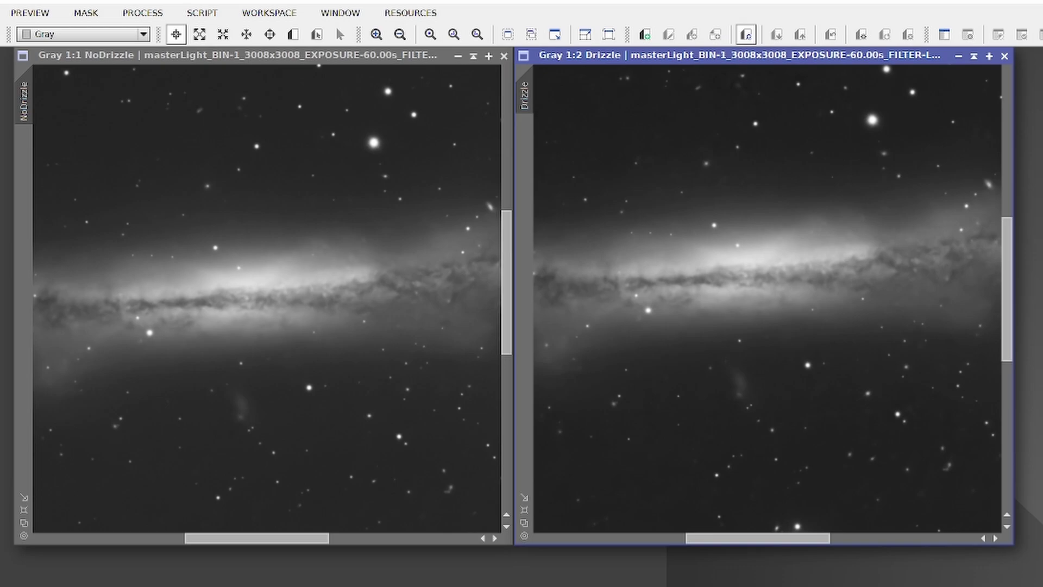
left_click_drag(380, 508, 345, 233)
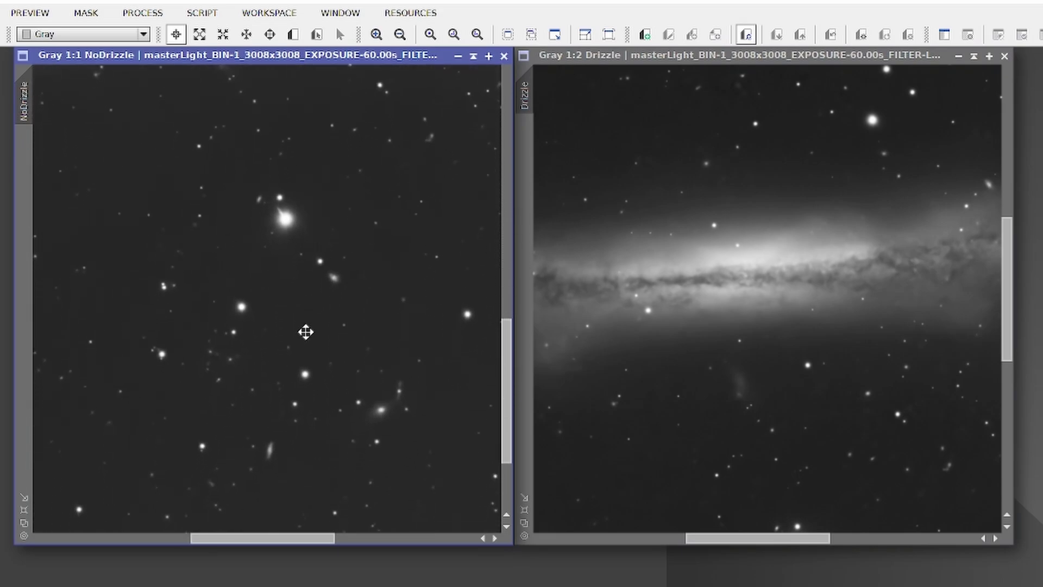
left_click_drag(799, 507, 757, 156)
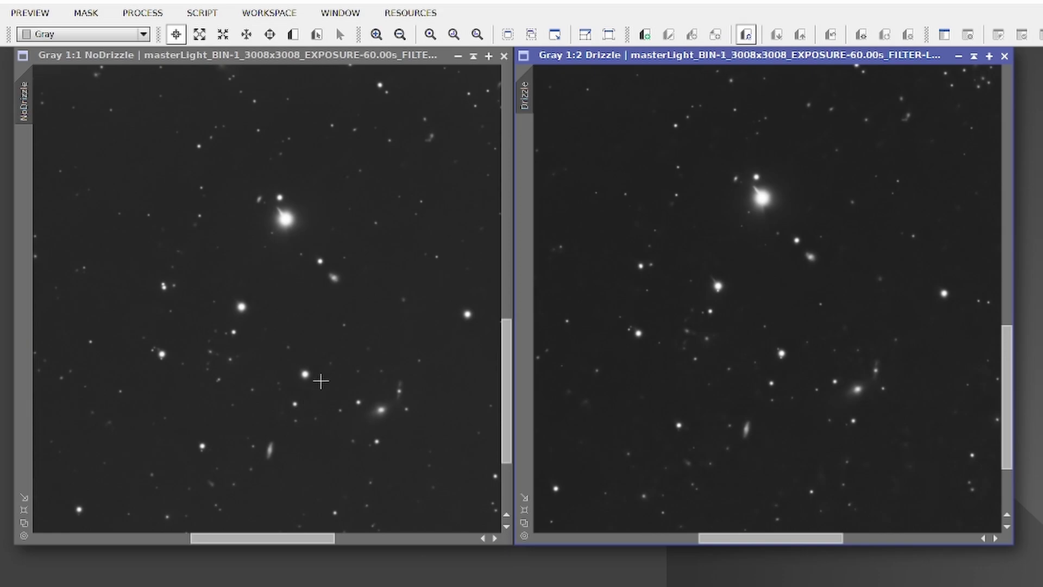
Zoom both images to 4:1 and 2:1 on the same small edge-on background galaxy
left_click_drag(318, 377, 349, 340)
scroll(328, 383, "up", 1)
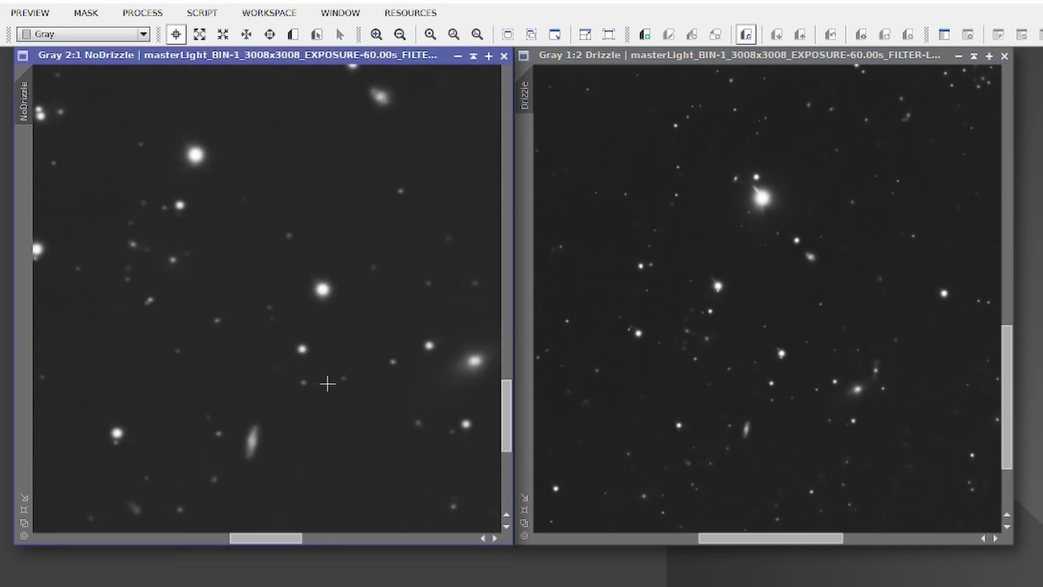
scroll(328, 383, "up", 1)
left_click_drag(344, 473, 320, 382)
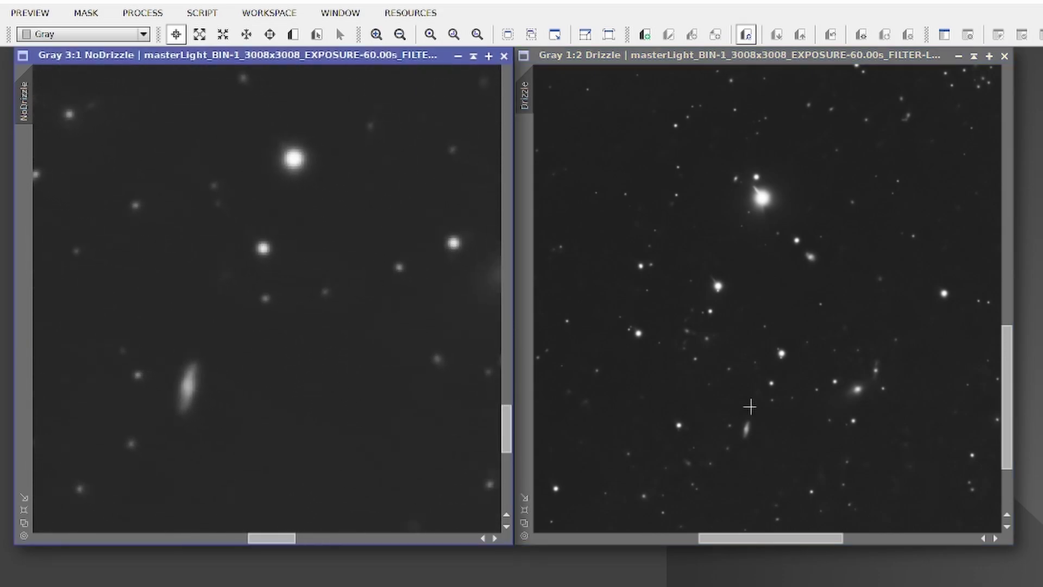
scroll(810, 400, "up", 2)
left_click_drag(775, 451, 938, 345)
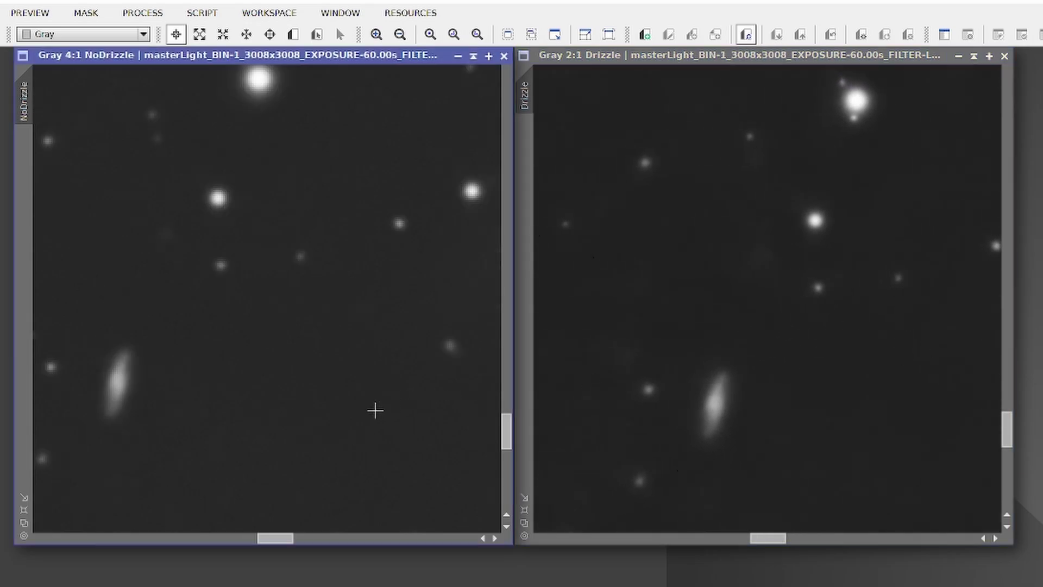
left_click_drag(375, 411, 400, 435)
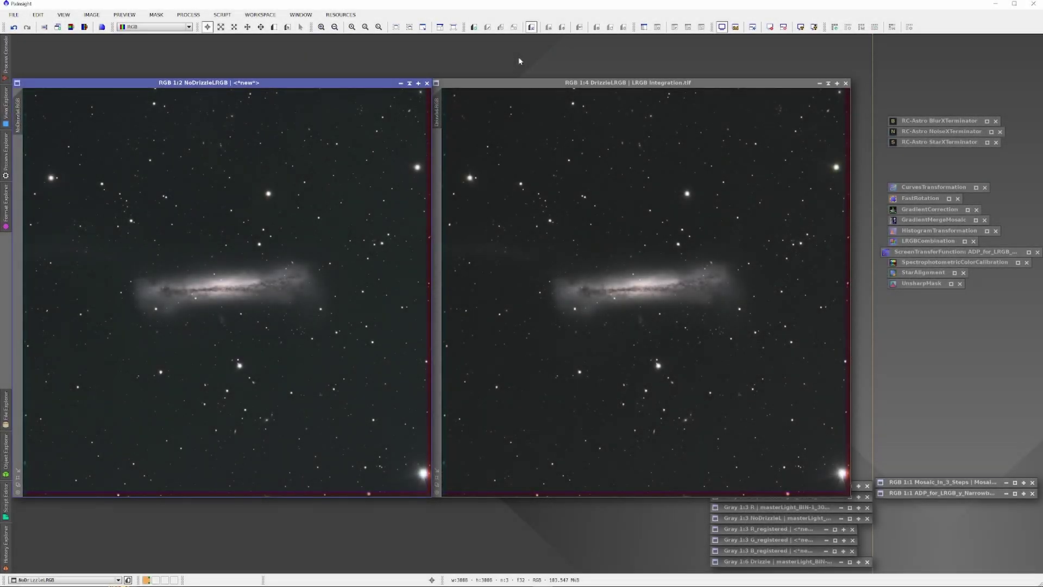
scroll(87, 268, "up", 1)
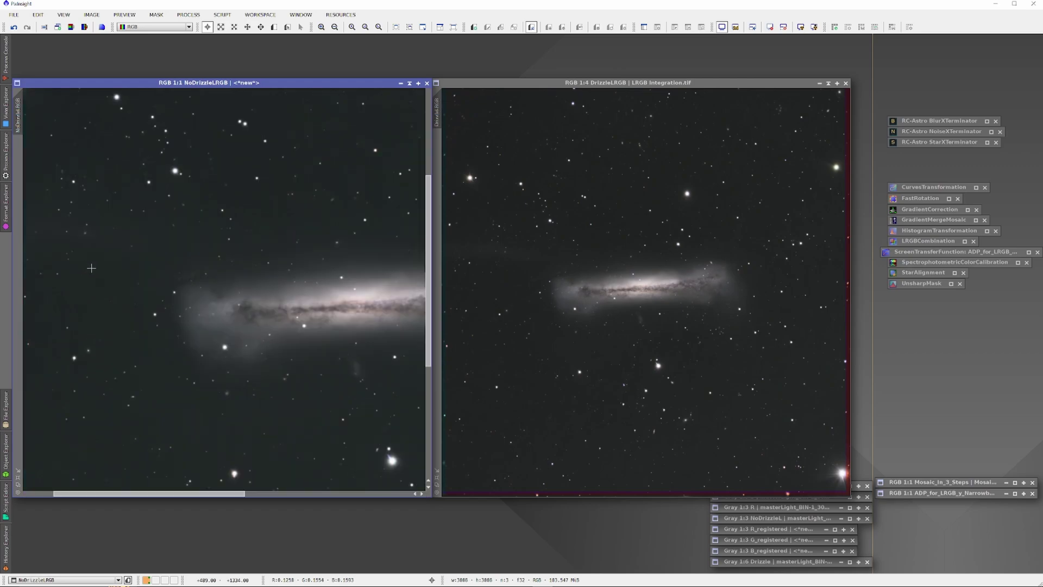
scroll(500, 287, "up", 1)
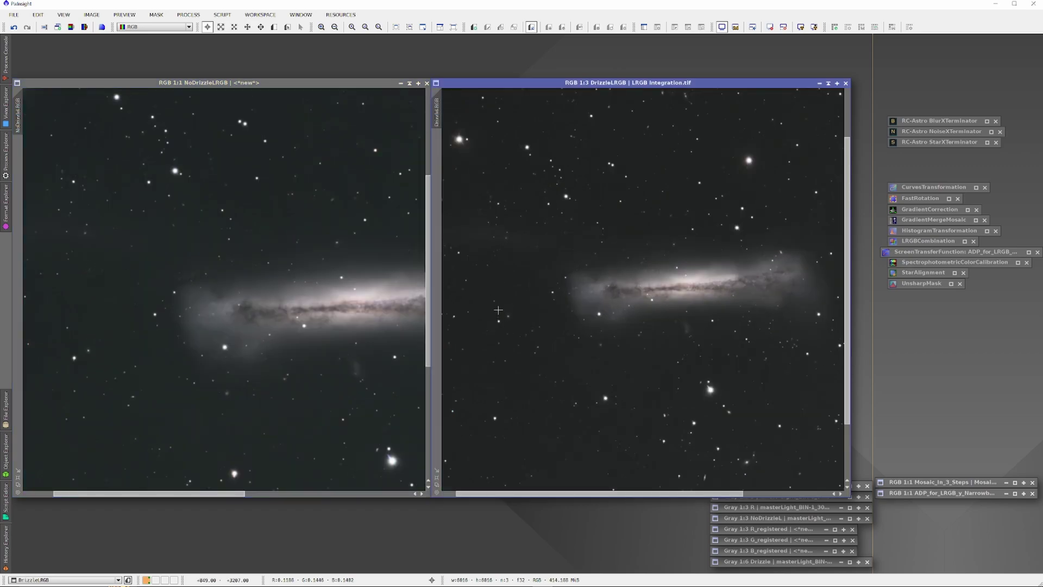
scroll(498, 311, "up", 1)
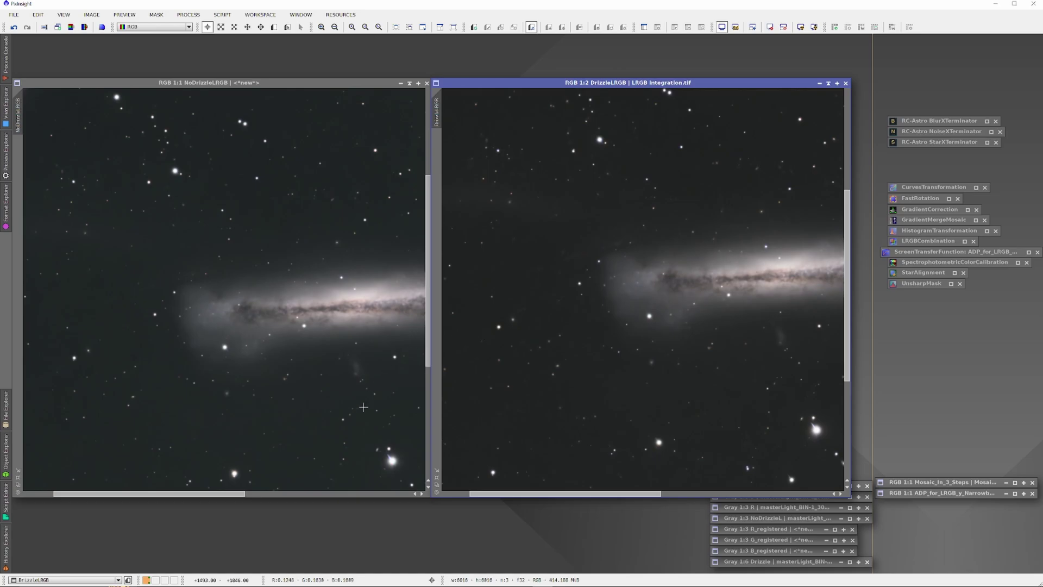
scroll(358, 396, "down", 3)
scroll(358, 386, "down", 1)
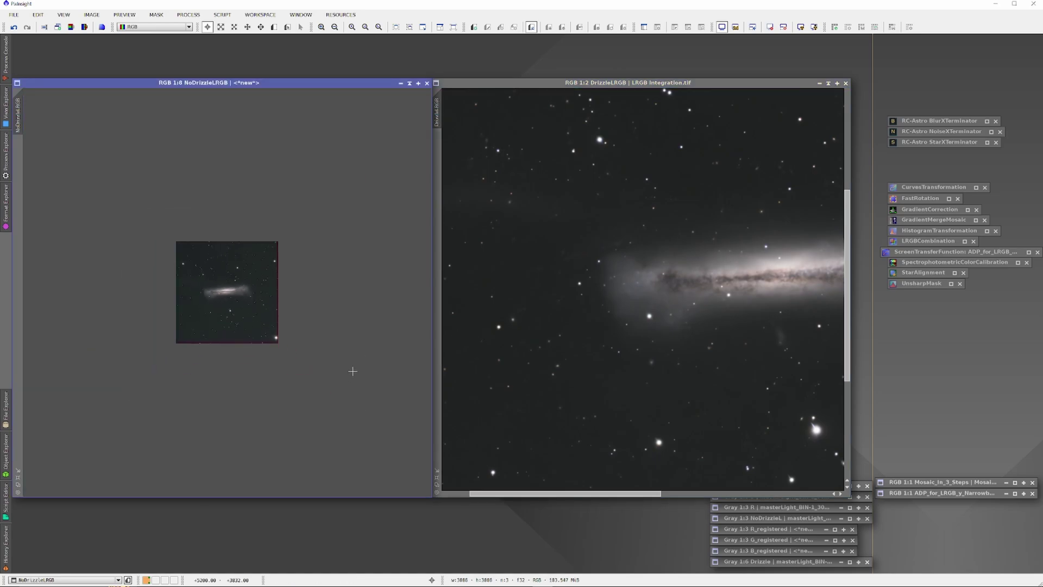
scroll(346, 367, "up", 8)
scroll(699, 380, "up", 1)
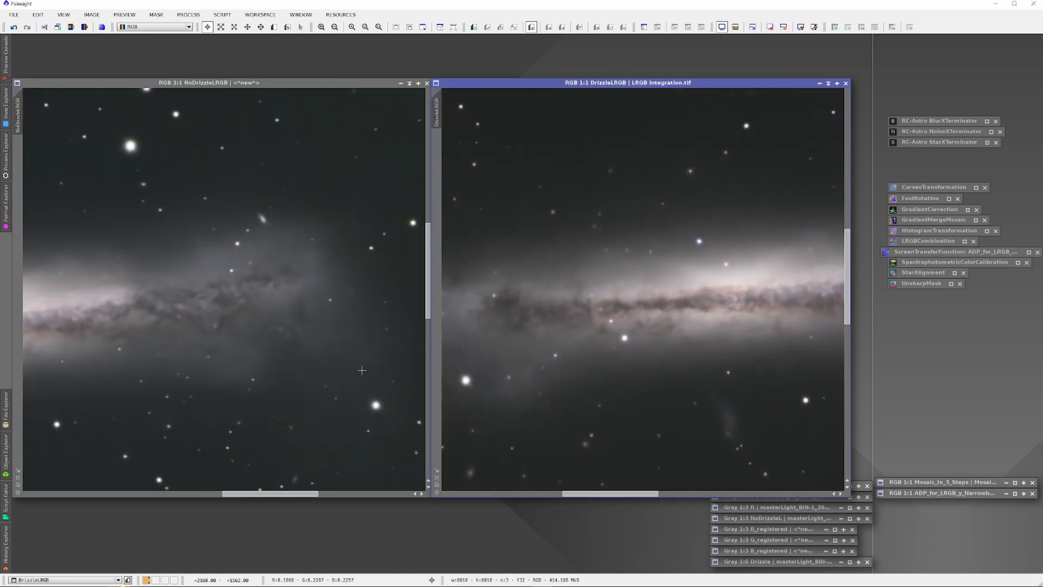
left_click_drag(214, 361, 510, 353)
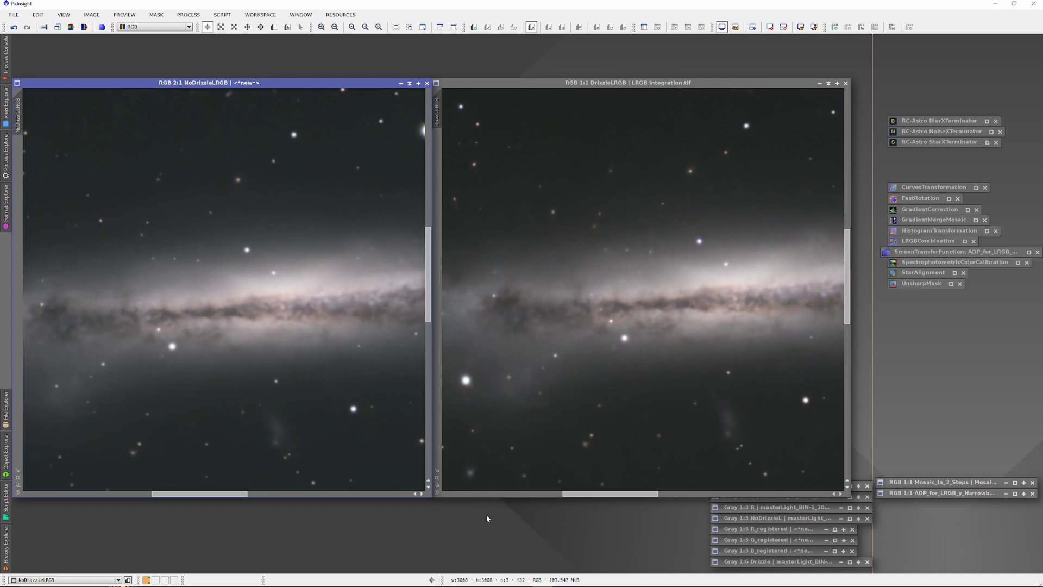
scroll(335, 371, "down", 1)
scroll(335, 370, "down", 1)
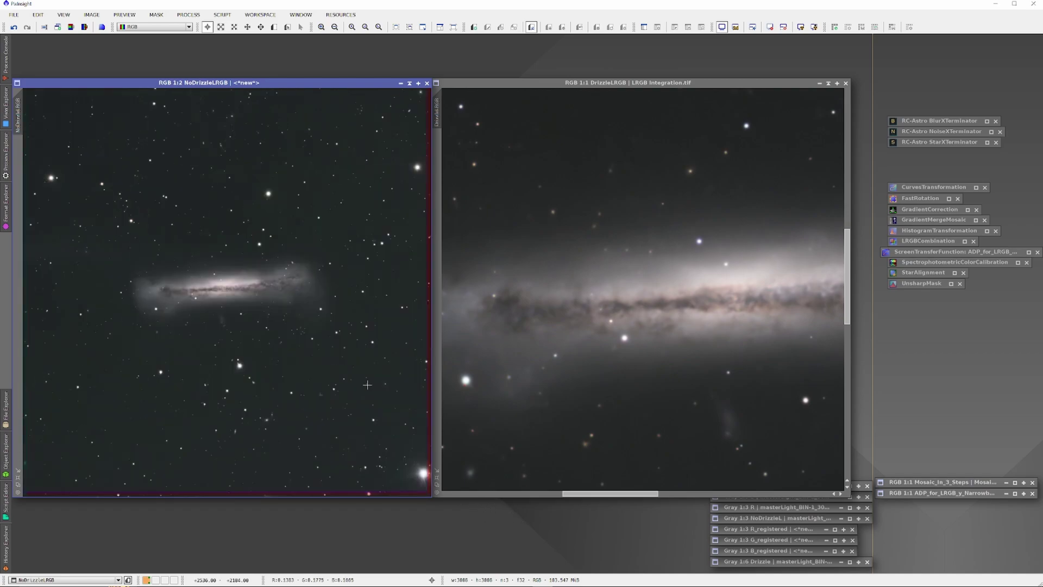
scroll(622, 368, "down", 2)
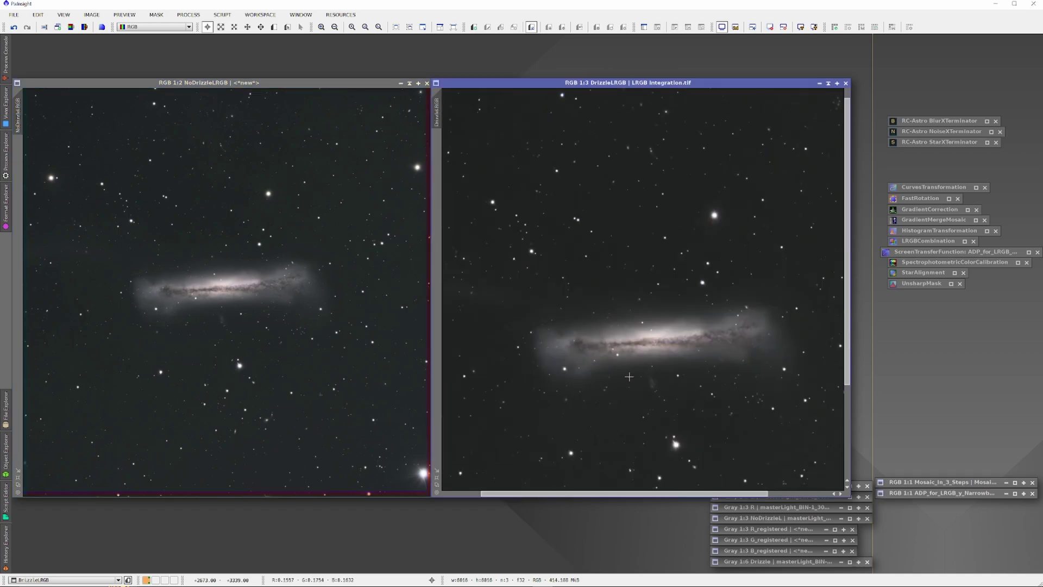
scroll(624, 372, "down", 1)
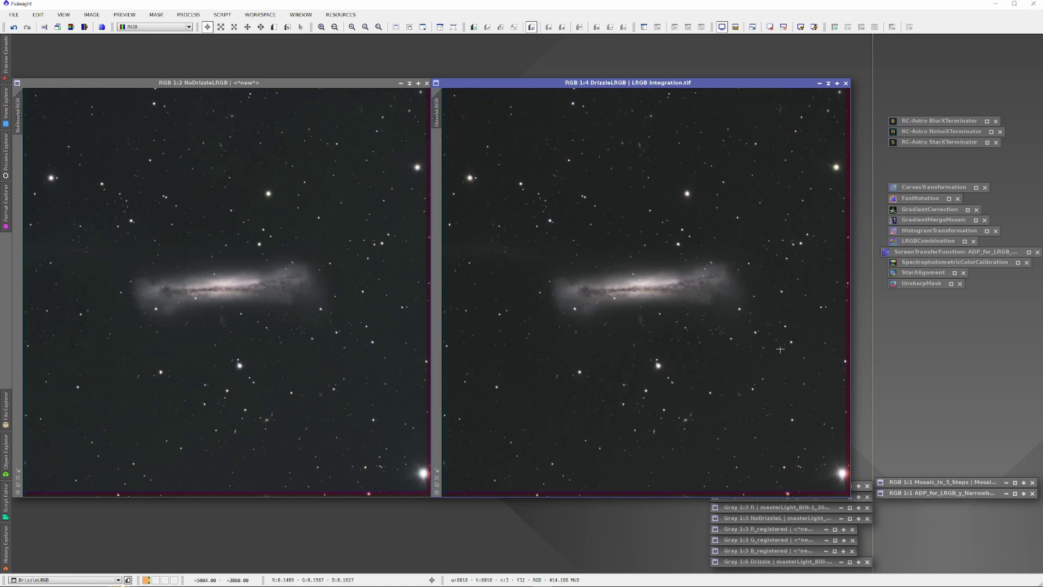
left_click(313, 89)
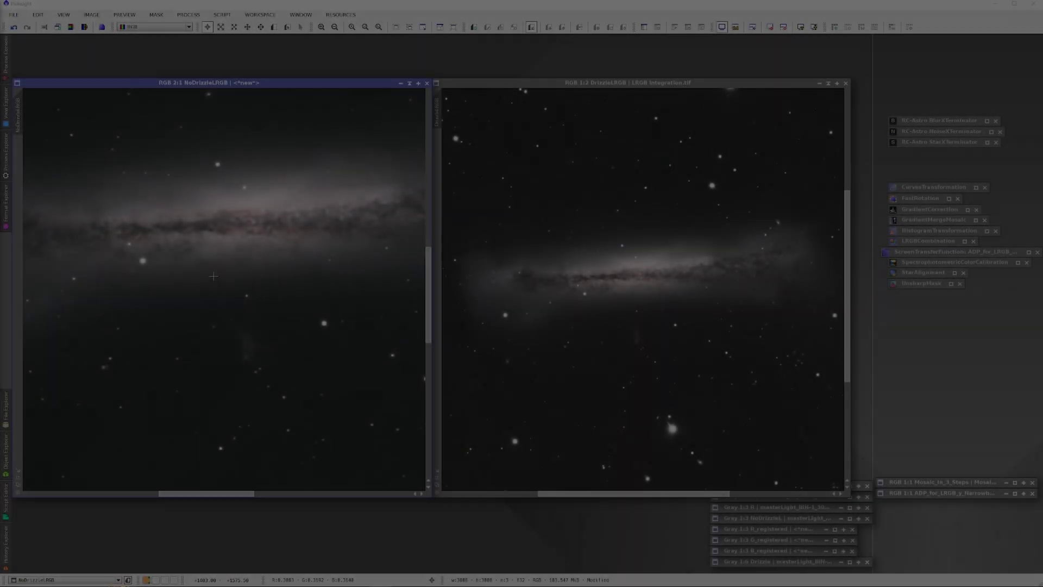
scroll(551, 298, "up", 1)
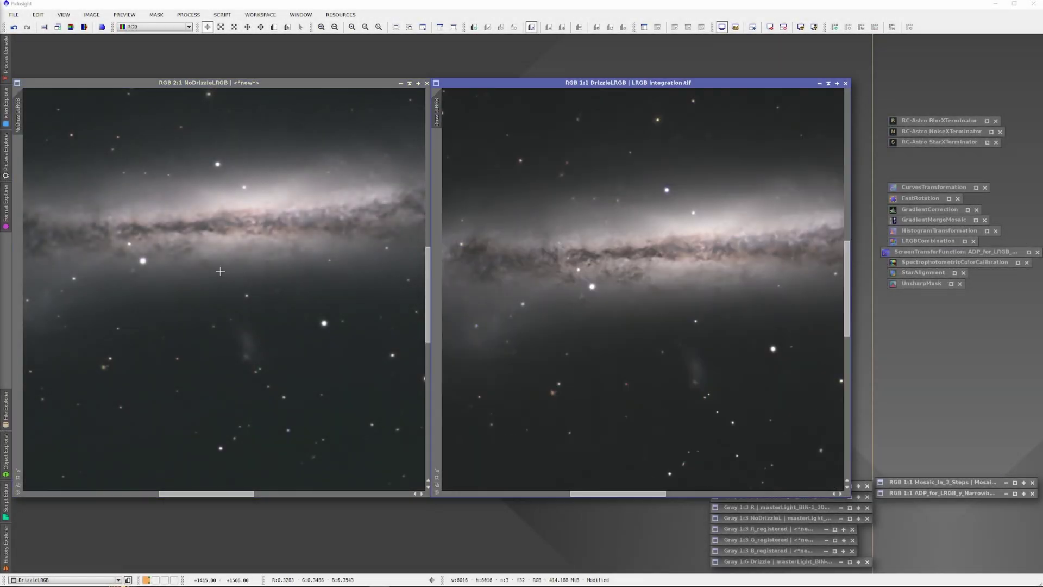
left_click_drag(220, 271, 272, 304)
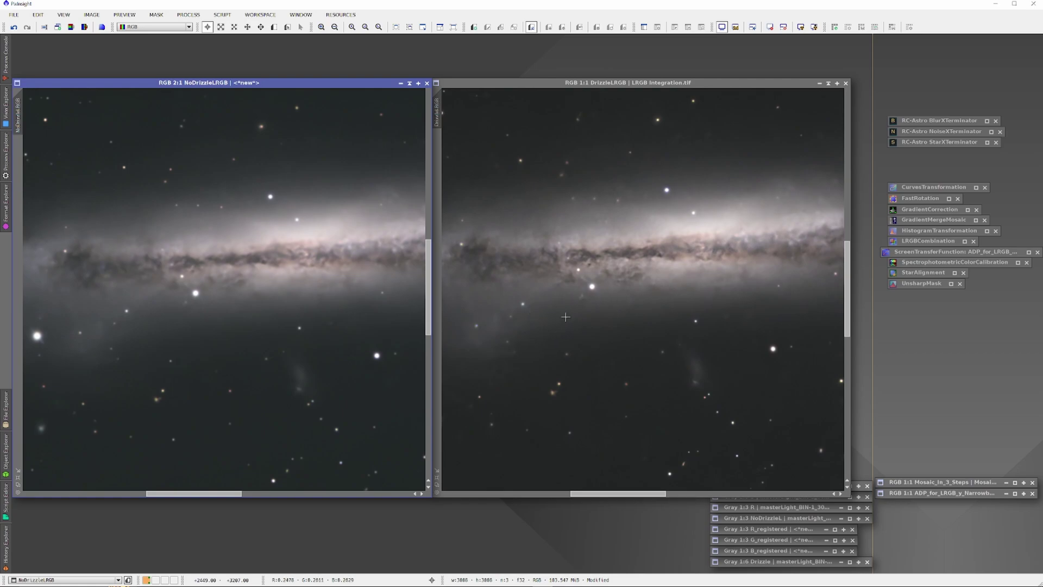
scroll(343, 287, "right", 5)
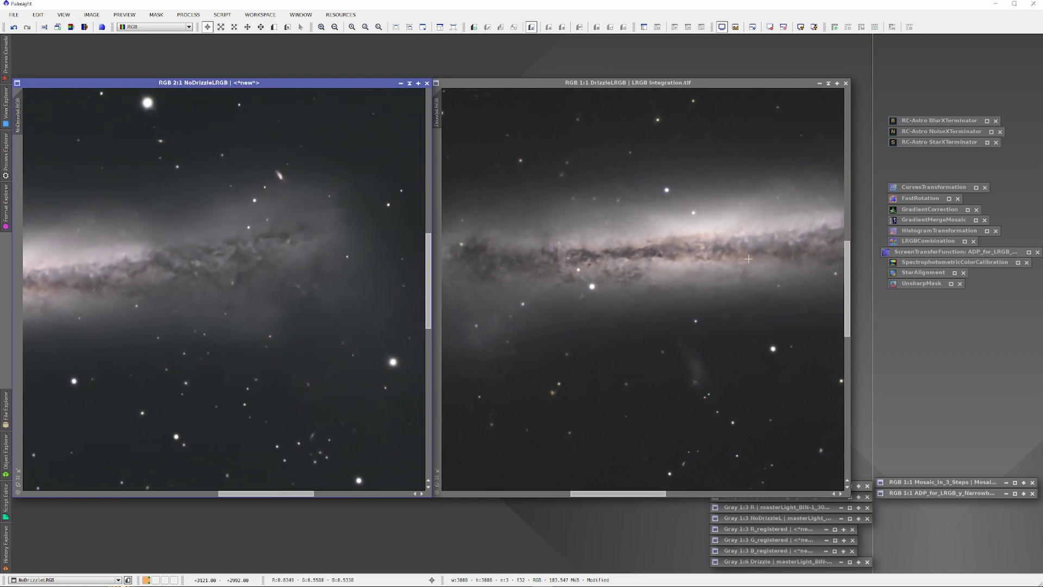
left_click(526, 321)
scroll(525, 321, "right", 5)
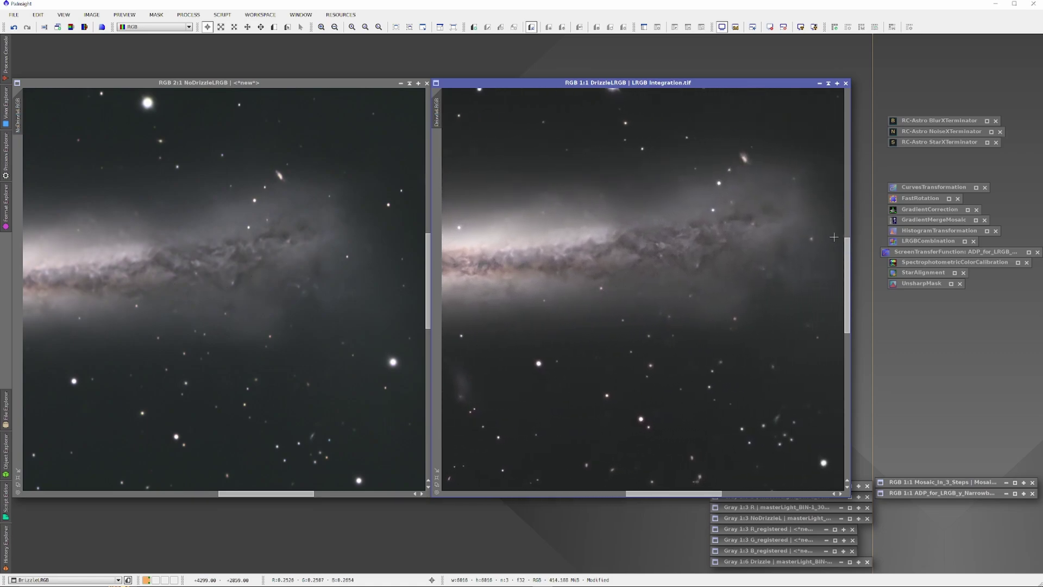
left_click(220, 329)
scroll(220, 329, "down", 5)
scroll(260, 296, "left", 3)
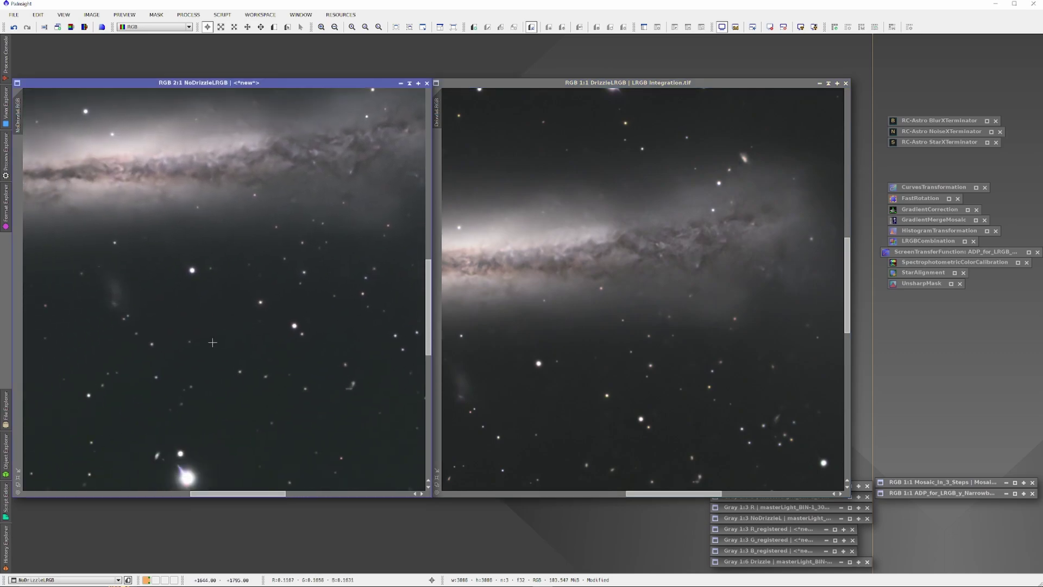
scroll(212, 342, "down", 3)
scroll(204, 304, "left", 3)
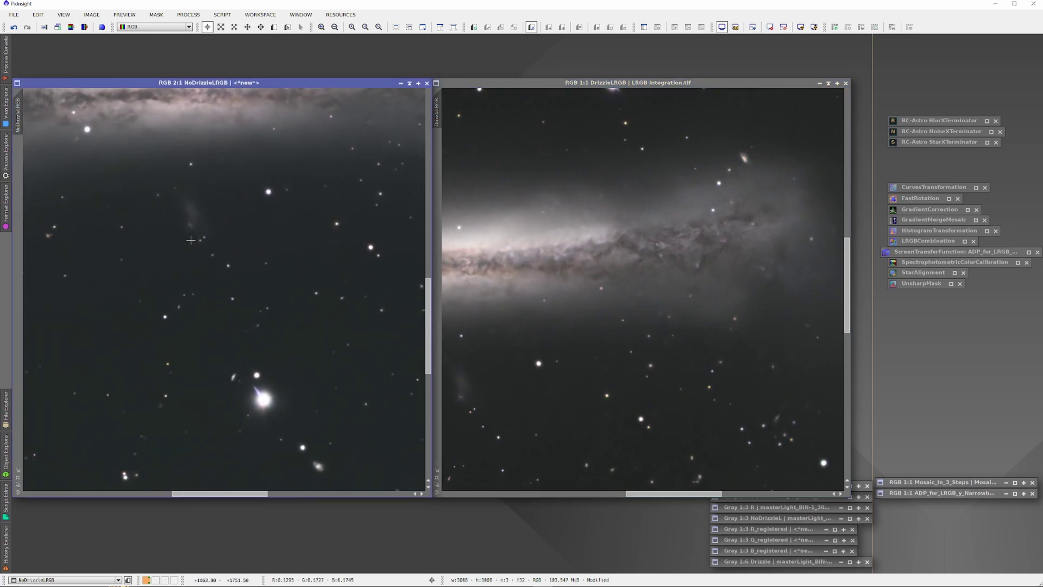
scroll(217, 255, "down", 3)
scroll(217, 255, "left", 1)
left_click(622, 435)
scroll(625, 304, "down", 5)
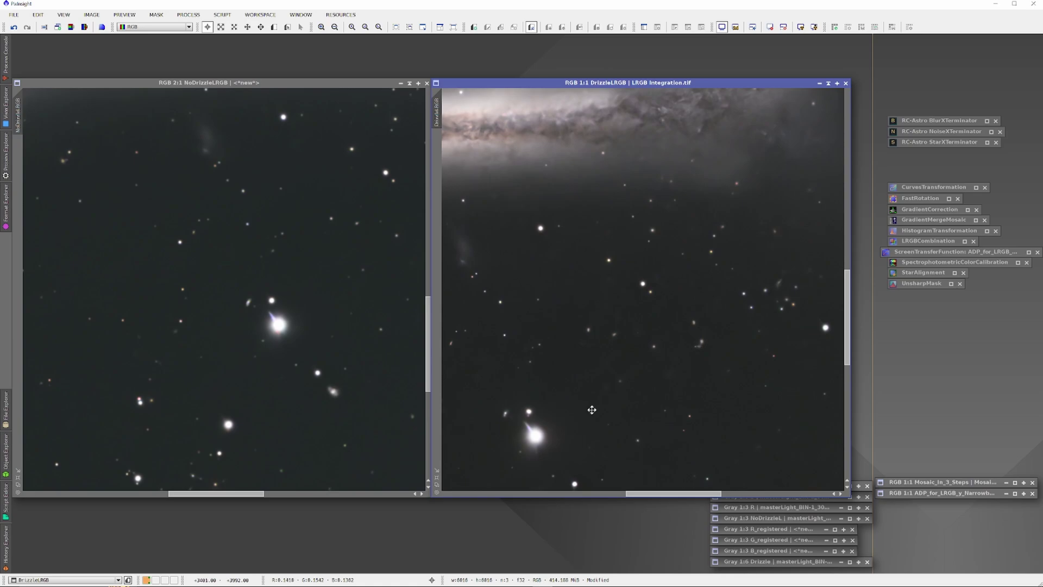
left_click_drag(590, 414, 674, 301)
left_click_drag(653, 438, 656, 413)
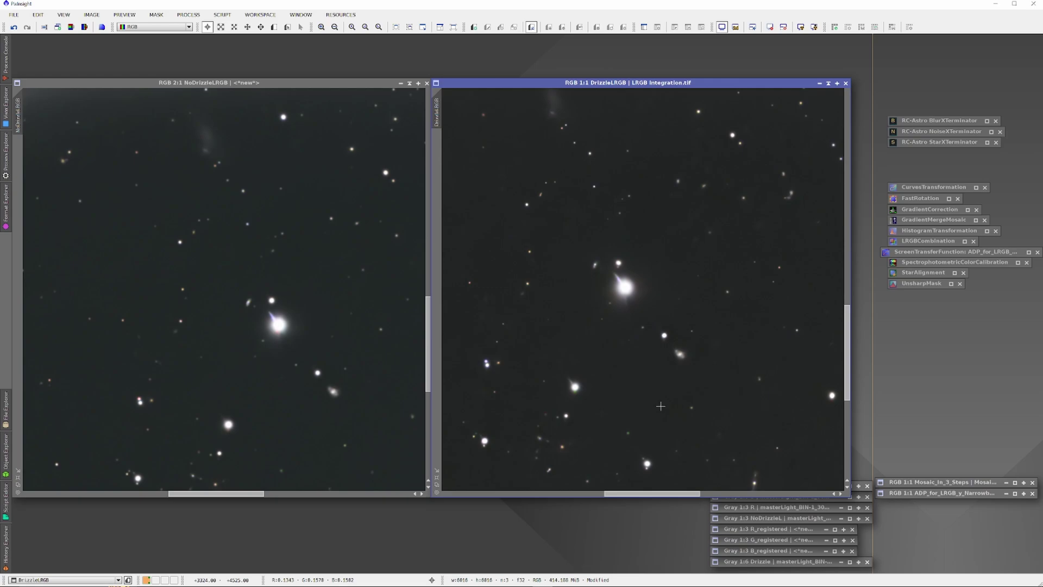
left_click_drag(536, 302, 552, 331)
left_click_drag(241, 396, 320, 481)
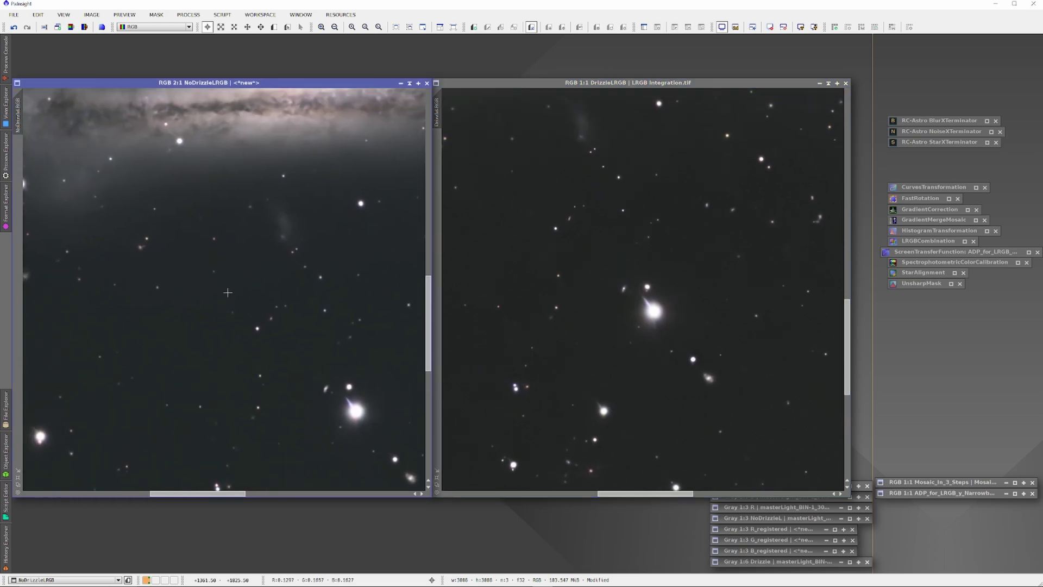
scroll(261, 332, "down", 1)
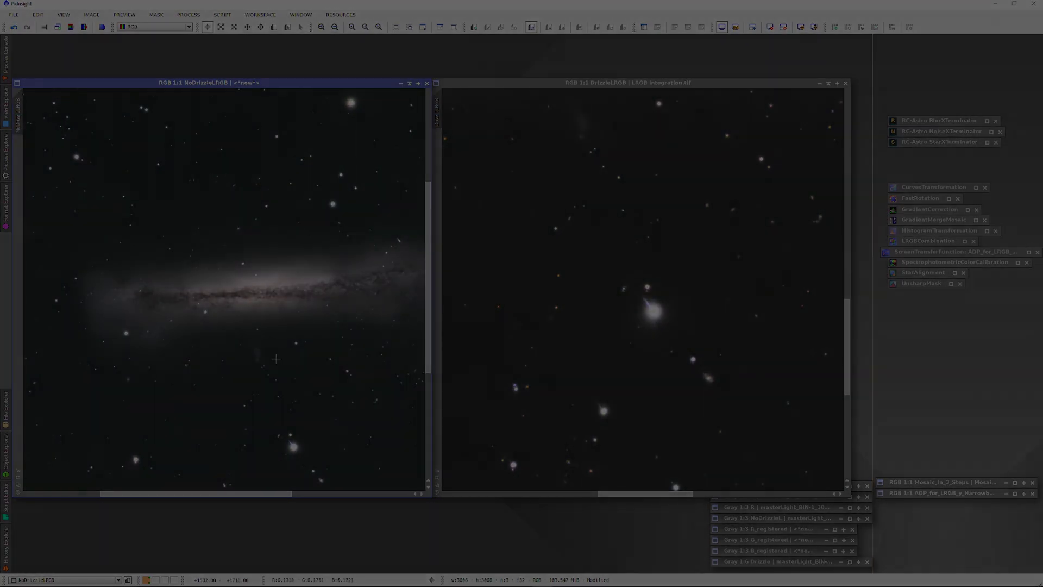